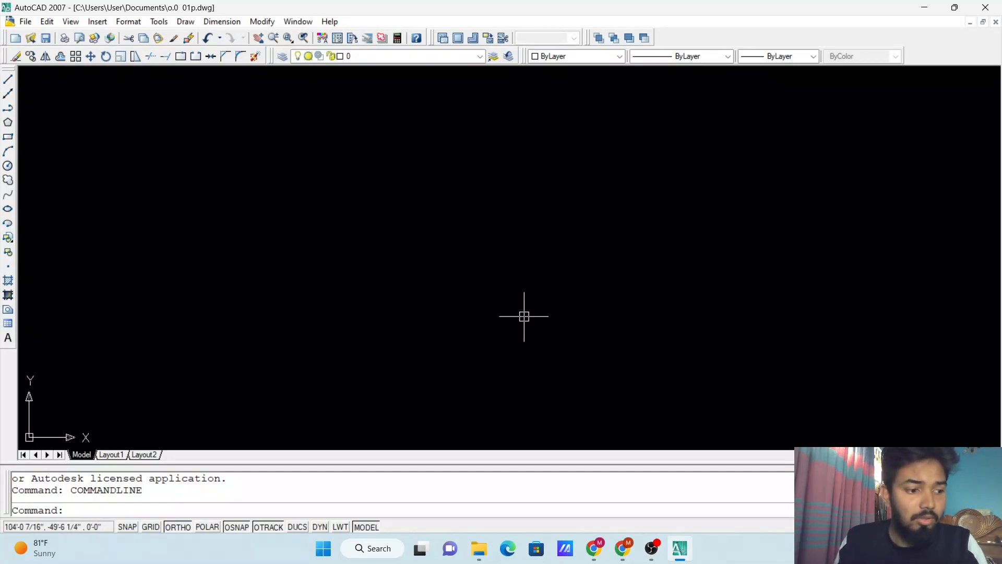
Step: Look over the existing pattern drawings and the empty area below them
{"action": "scroll", "coordinate": [497, 313], "scroll_direction": "down", "scroll_amount": 10}
{"action": "scroll", "coordinate": [351, 232], "scroll_direction": "up", "scroll_amount": 6}
{"action": "scroll", "coordinate": [411, 291], "scroll_direction": "down", "scroll_amount": 5}
{"action": "scroll", "coordinate": [443, 292], "scroll_direction": "up", "scroll_amount": 3}
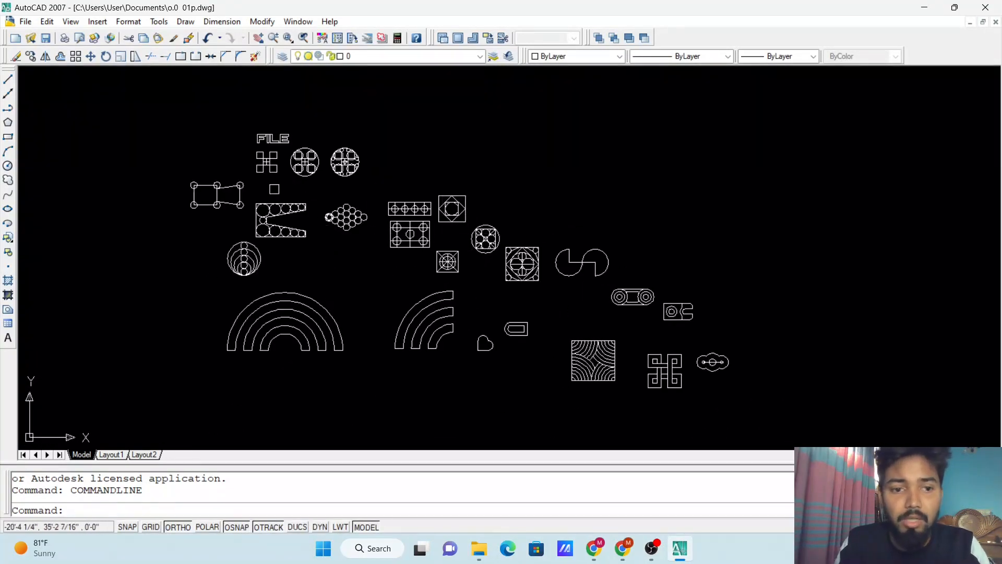
{"action": "scroll", "coordinate": [244, 167], "scroll_direction": "up", "scroll_amount": 3}
{"action": "scroll", "coordinate": [335, 212], "scroll_direction": "down", "scroll_amount": 4}
{"action": "scroll", "coordinate": [339, 212], "scroll_direction": "down", "scroll_amount": 2}
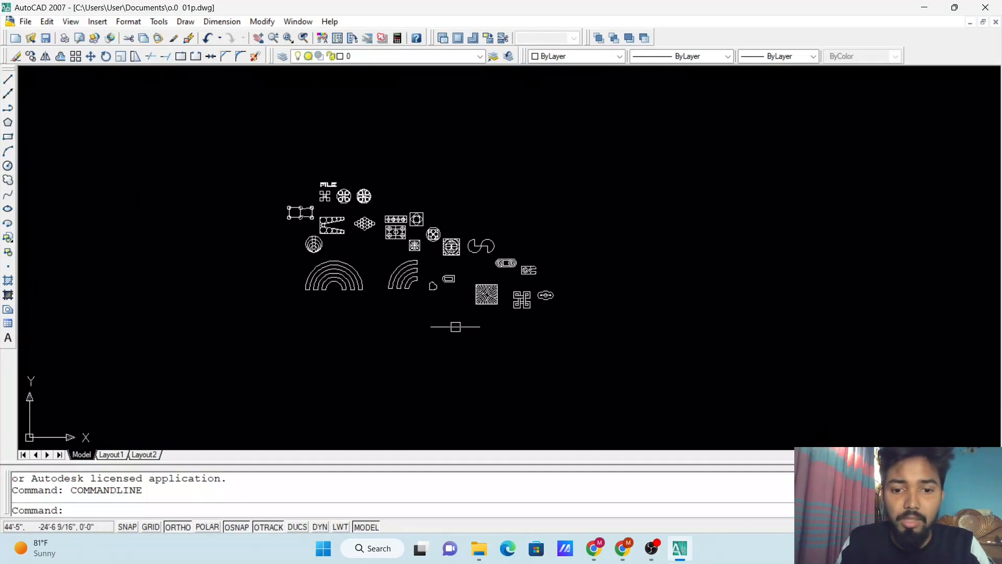
{"action": "scroll", "coordinate": [456, 358], "scroll_direction": "up", "scroll_amount": 3}
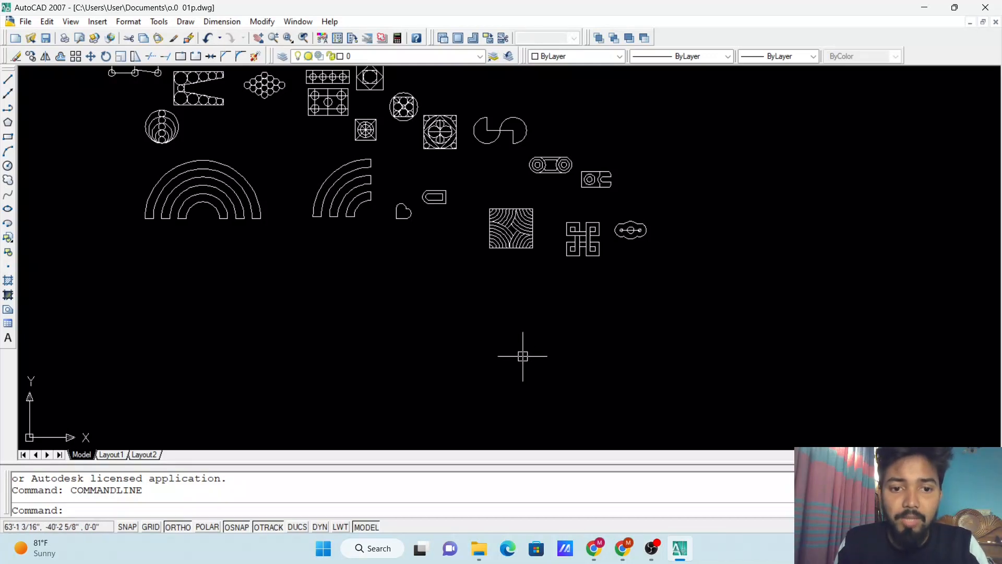
{"action": "scroll", "coordinate": [523, 356], "scroll_direction": "up", "scroll_amount": 3}
{"action": "scroll", "coordinate": [519, 359], "scroll_direction": "down", "scroll_amount": 4}
{"action": "scroll", "coordinate": [510, 353], "scroll_direction": "up", "scroll_amount": 3}
Step: Draw a horizontal line 50 units long in the empty area below the existing patterns
{"action": "middle_click_drag", "start_coordinate": [492, 351], "coordinate": [625, 260]}
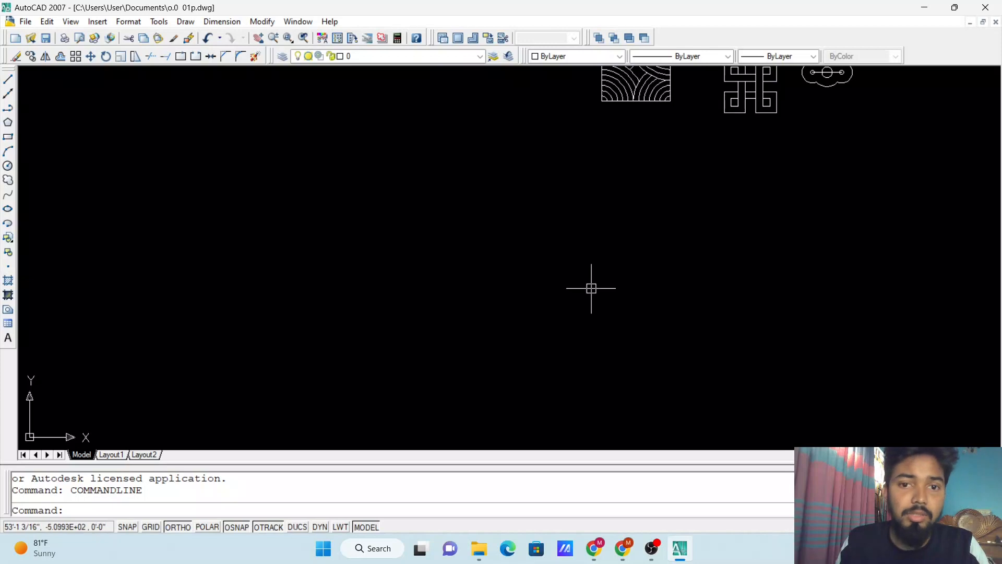
{"action": "scroll", "coordinate": [593, 296], "scroll_direction": "up", "scroll_amount": 1}
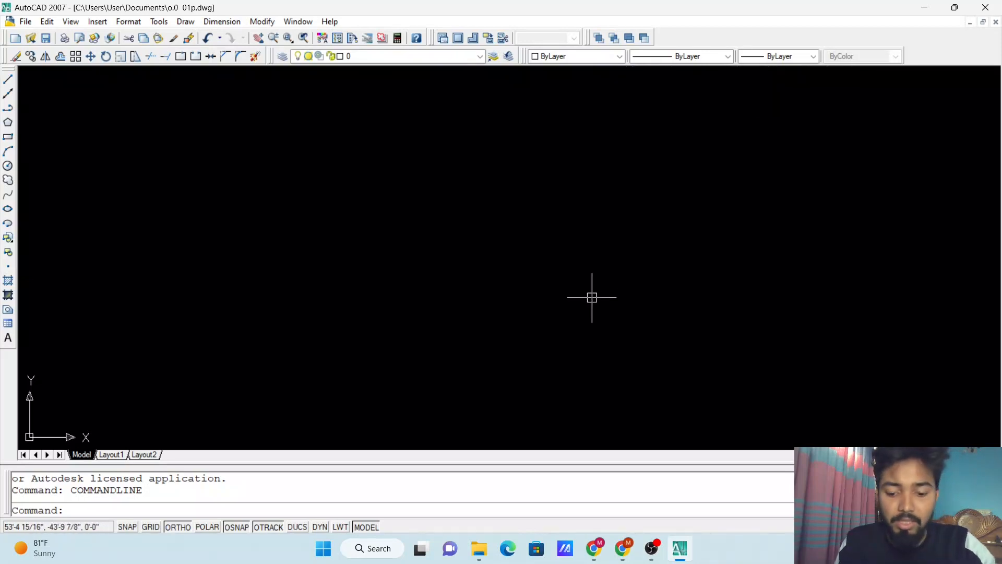
{"action": "scroll", "coordinate": [593, 296], "scroll_direction": "down", "scroll_amount": 1}
{"action": "key", "text": "Escape"}
{"action": "key", "text": "Escape"}
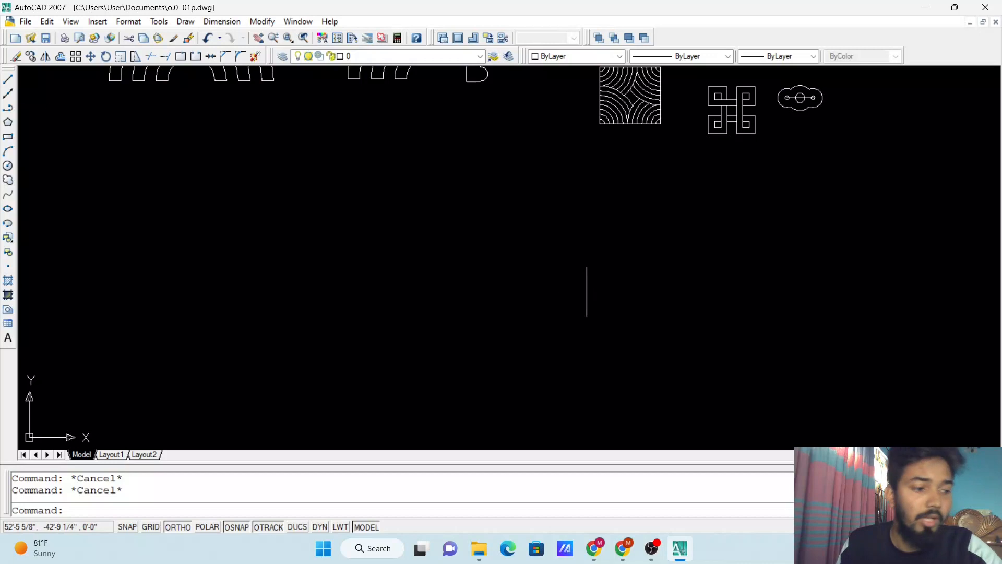
{"action": "scroll", "coordinate": [565, 287], "scroll_direction": "up", "scroll_amount": 1}
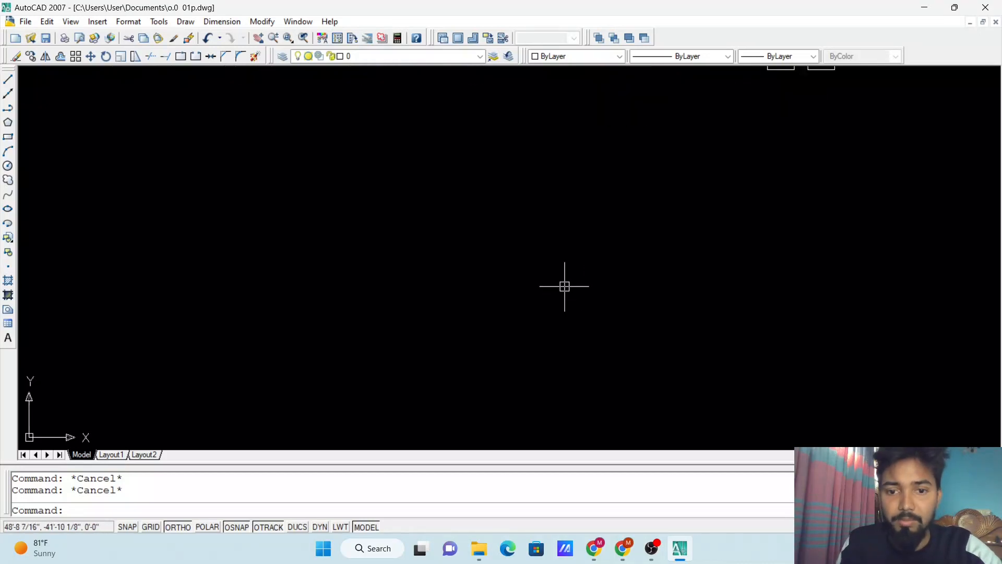
{"action": "scroll", "coordinate": [561, 294], "scroll_direction": "down", "scroll_amount": 1}
{"action": "middle_click_drag", "start_coordinate": [559, 291], "coordinate": [553, 230]}
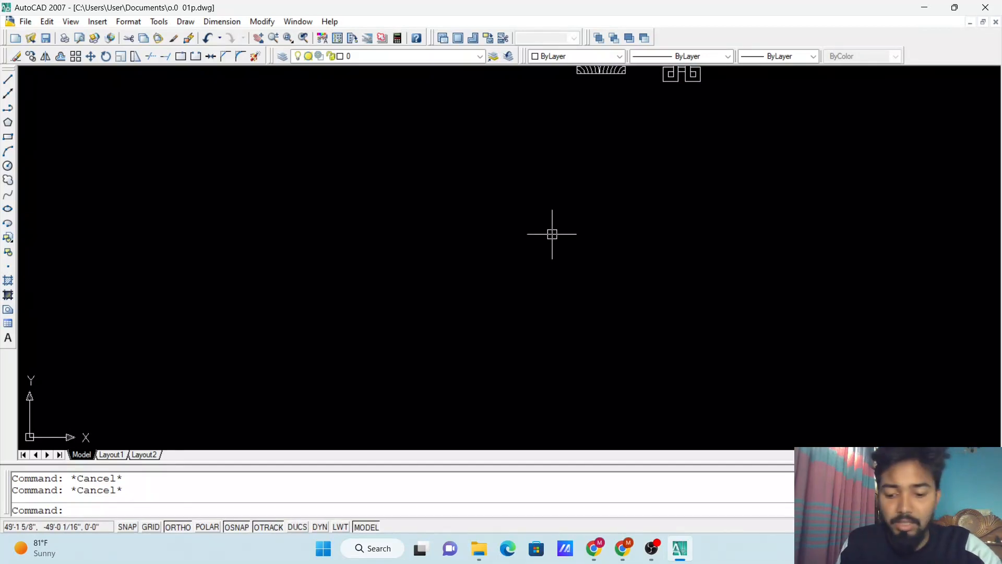
{"action": "key", "text": "Return"}
{"action": "left_click", "coordinate": [469, 261]}
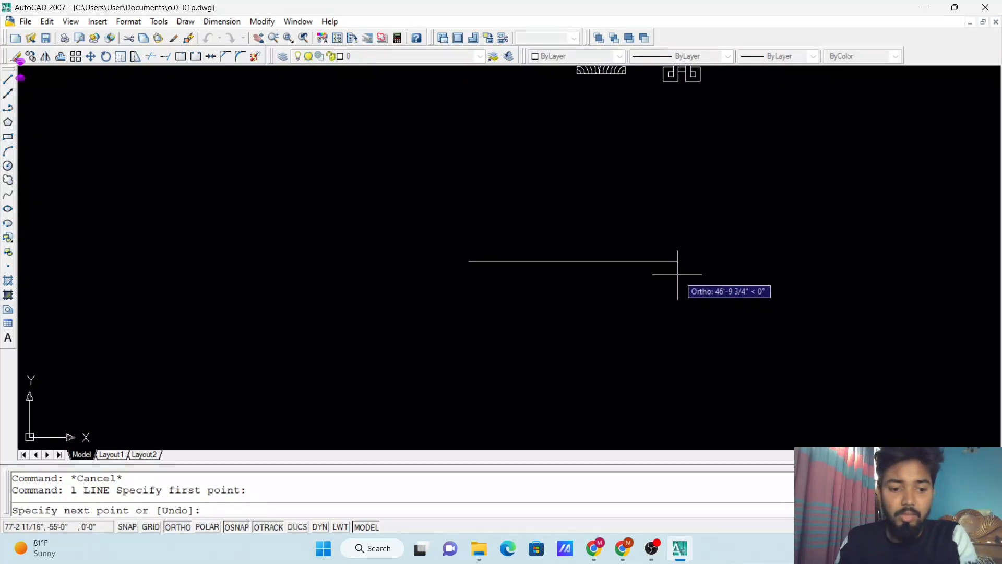
{"action": "type", "text": "50"}
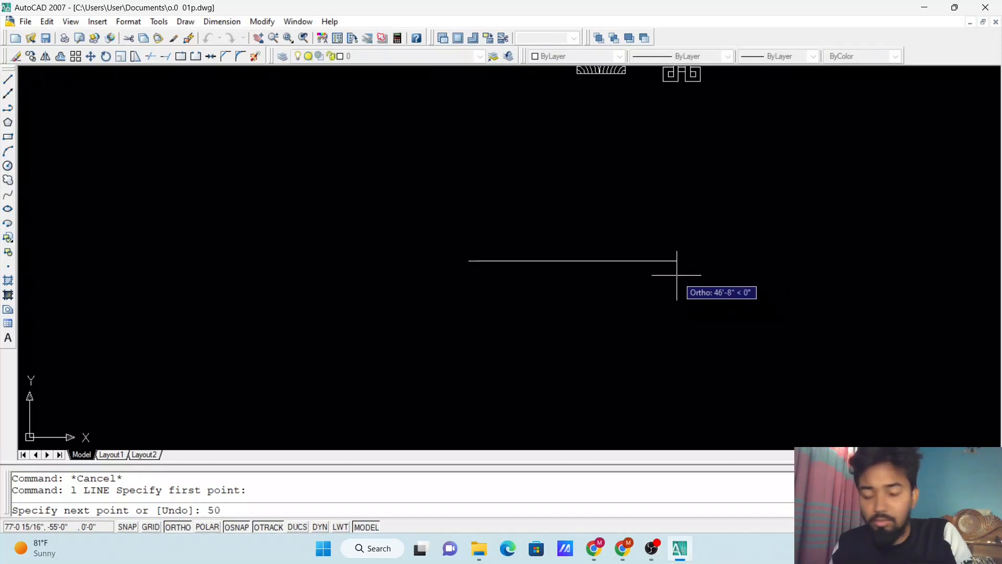
{"action": "key", "text": "Return"}
{"action": "key", "text": "Escape"}
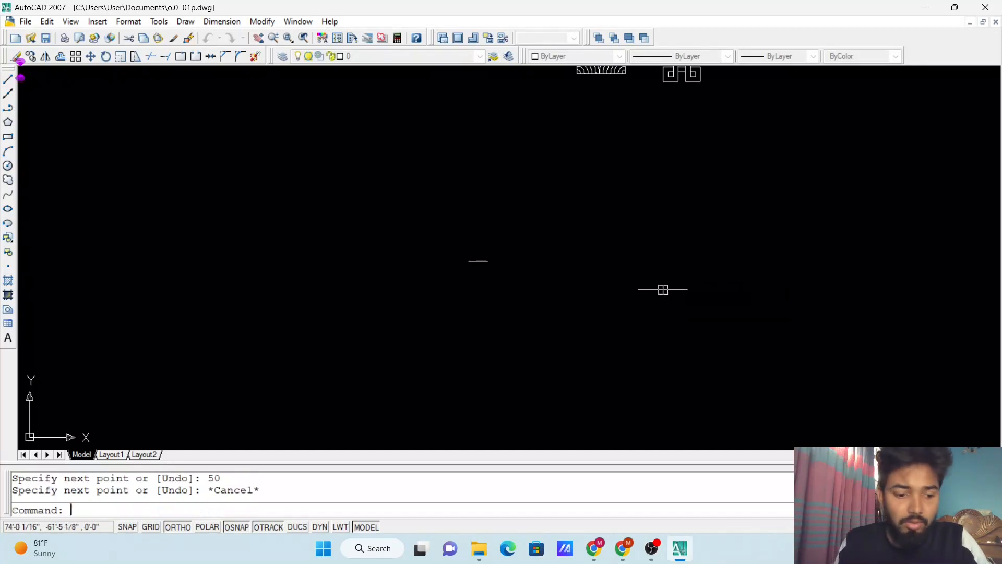
Step: Try to draw an arc from the line's right end to its left end, entering 50 for the center point
{"action": "scroll", "coordinate": [459, 272], "scroll_direction": "up", "scroll_amount": 9}
{"action": "middle_click_drag", "start_coordinate": [519, 257], "coordinate": [563, 311]}
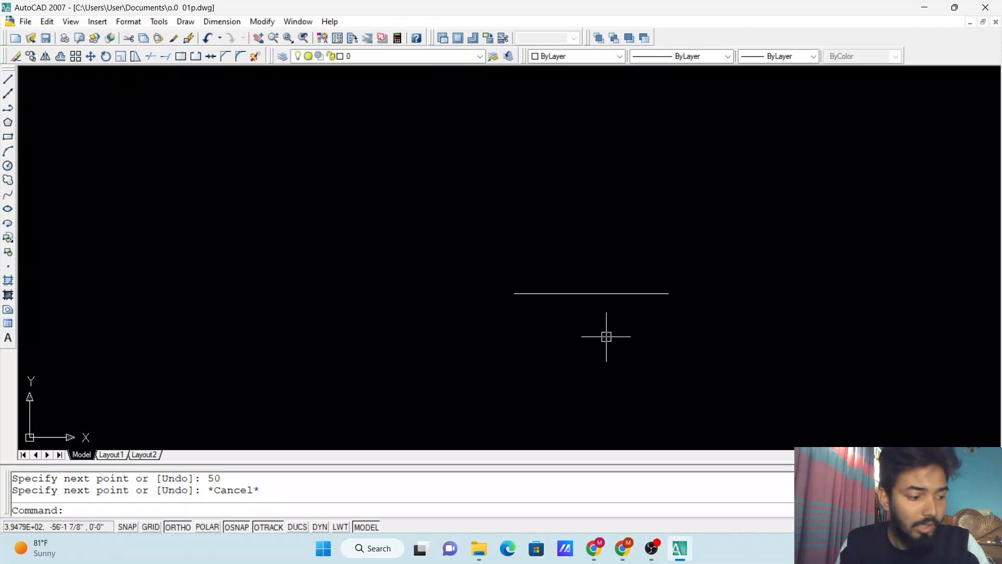
{"action": "key", "text": "Return"}
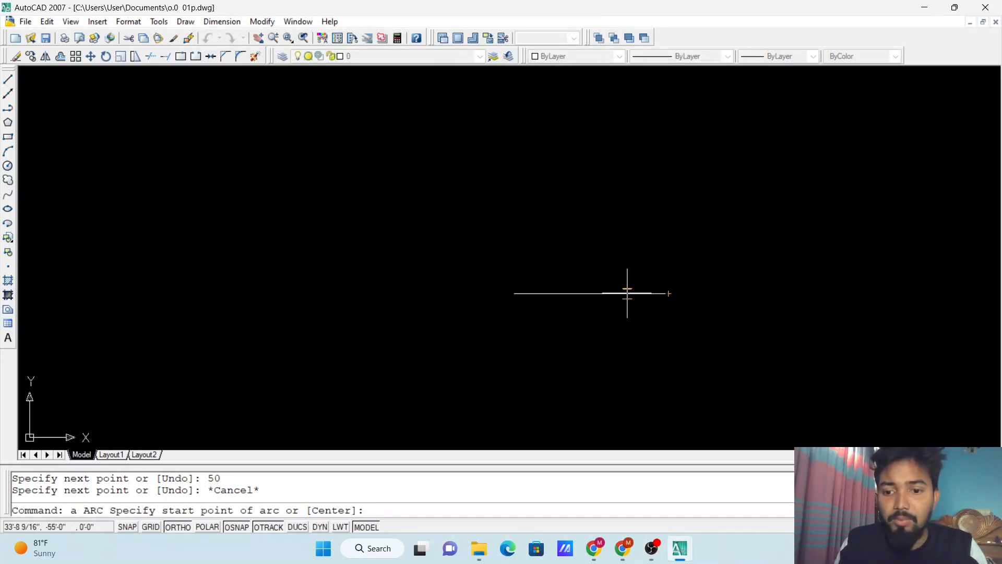
{"action": "left_click", "coordinate": [668, 293]}
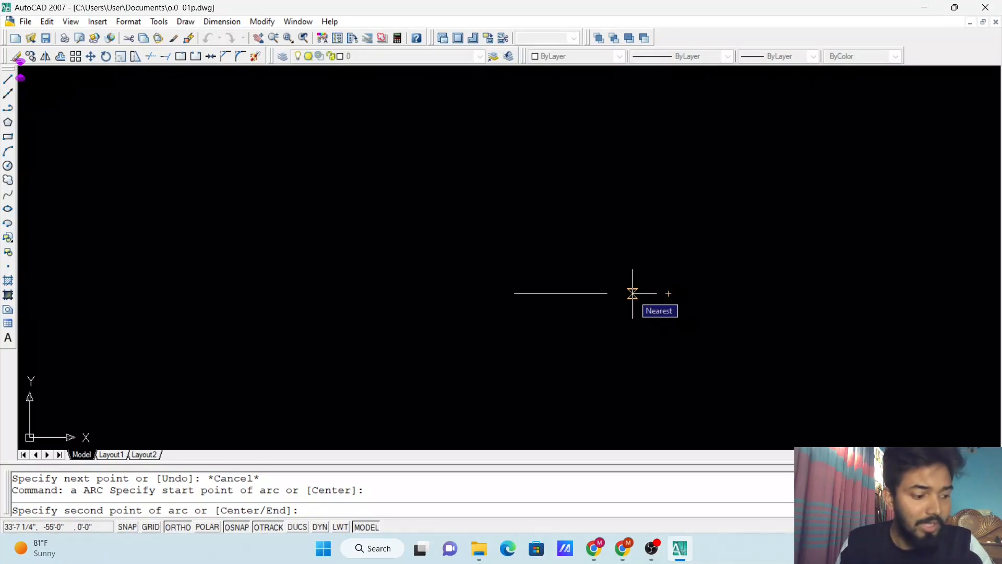
{"action": "type", "text": "e"}
{"action": "key", "text": "Return"}
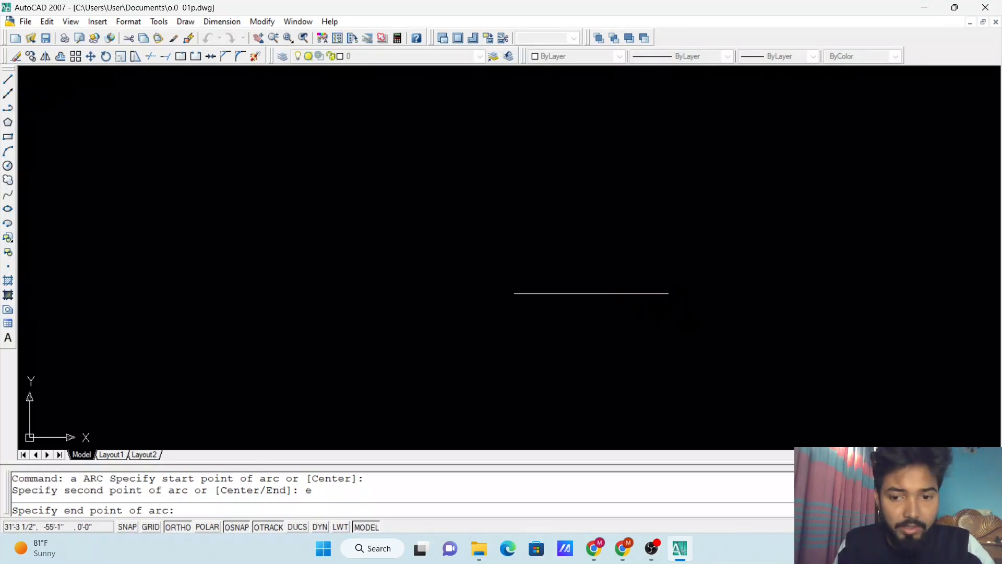
{"action": "left_click", "coordinate": [514, 293]}
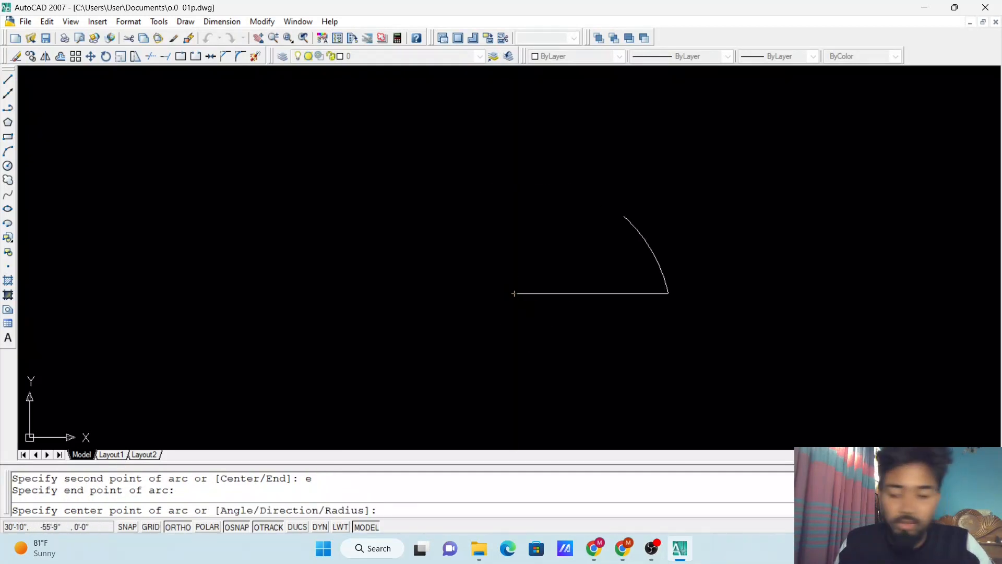
{"action": "type", "text": "50"}
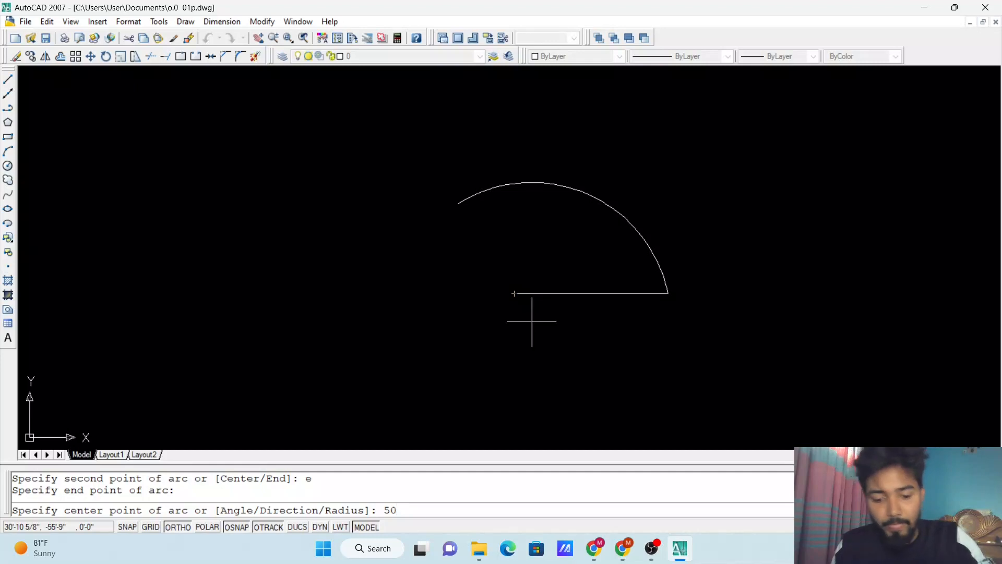
{"action": "key", "text": "Return"}
Step: Erase the arc above the line, keeping the line itself
{"action": "scroll", "coordinate": [532, 295], "scroll_direction": "up", "scroll_amount": 5}
{"action": "scroll", "coordinate": [536, 291], "scroll_direction": "down", "scroll_amount": 5}
{"action": "left_click", "coordinate": [731, 336]}
{"action": "left_click", "coordinate": [456, 267]}
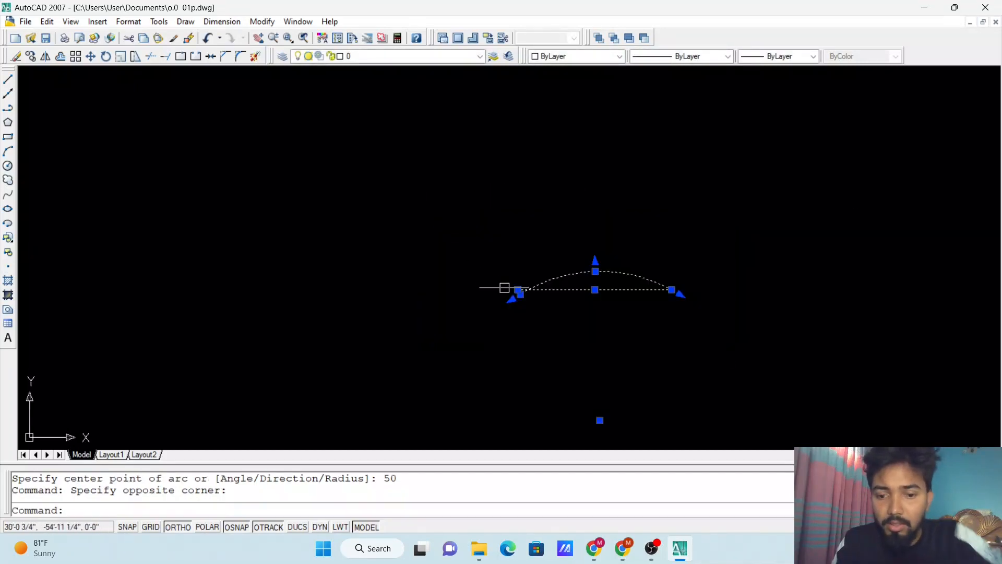
{"action": "key", "text": "Escape"}
{"action": "left_click", "coordinate": [608, 271]}
{"action": "key", "text": "Delete"}
Step: Draw an arc from the line's right end to its left end with a radius of 50
{"action": "type", "text": "a"}
{"action": "key", "text": "Return"}
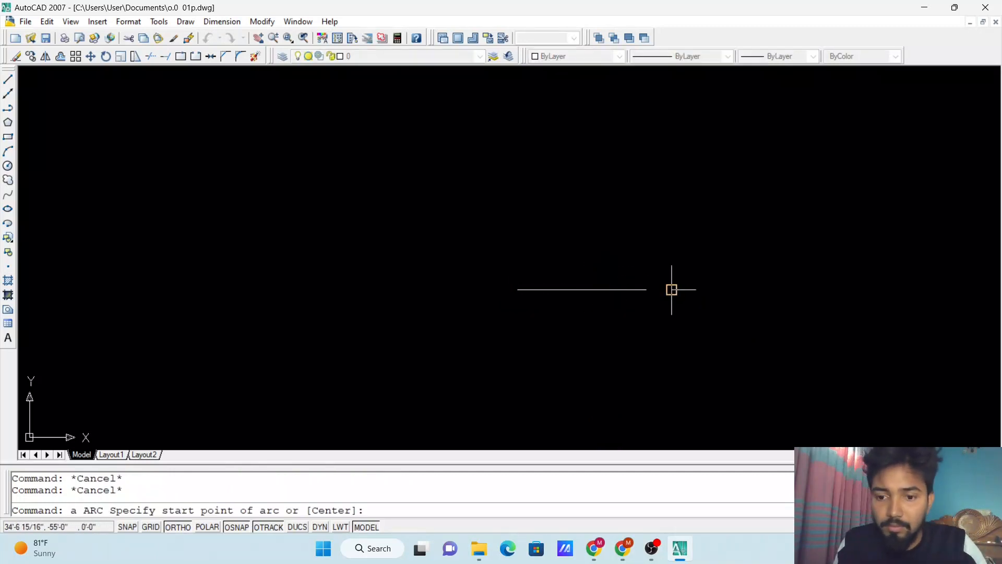
{"action": "left_click", "coordinate": [670, 289]}
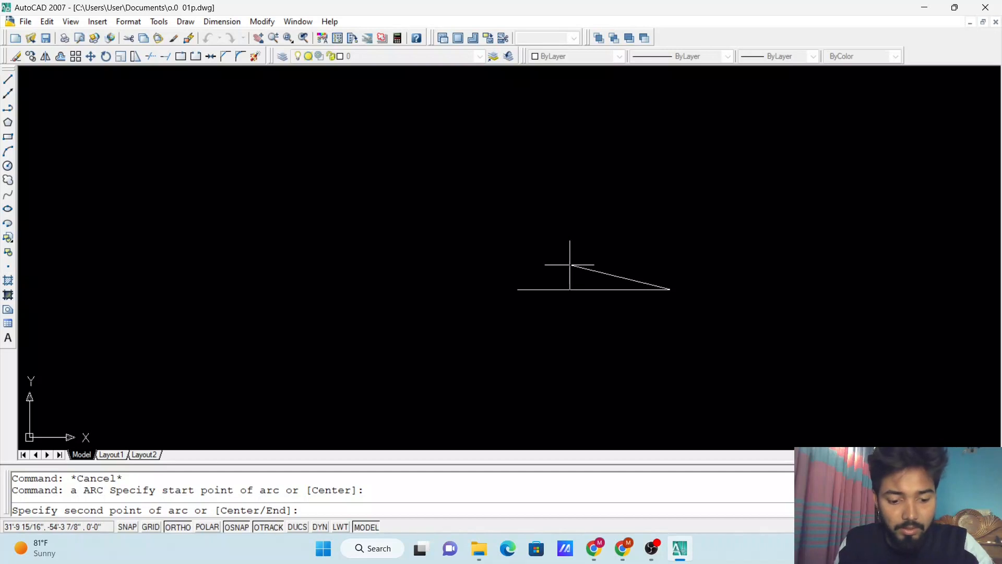
{"action": "type", "text": "e"}
{"action": "key", "text": "Return"}
{"action": "left_click", "coordinate": [517, 289]}
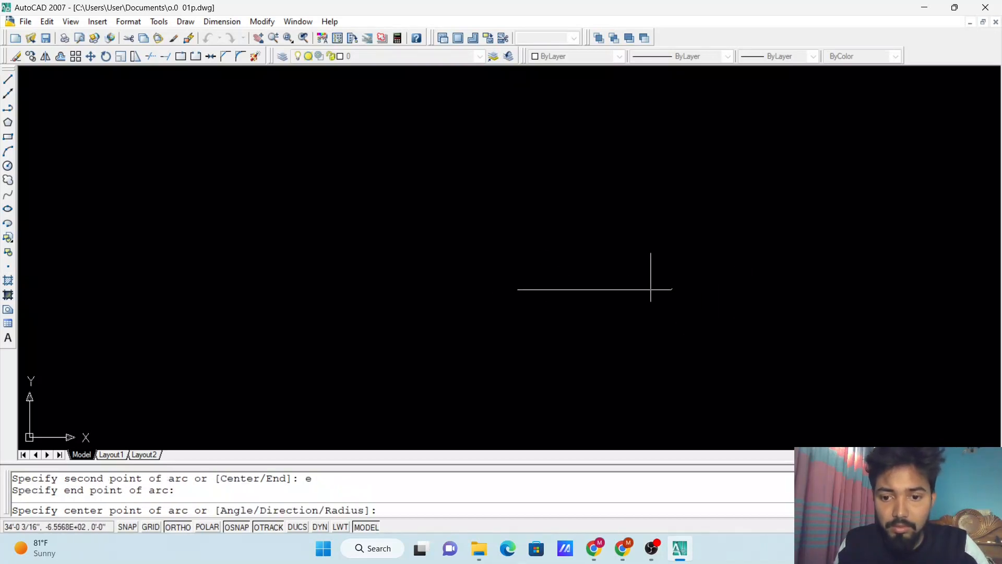
{"action": "type", "text": "r Specify radius of arc: 50"}
{"action": "key", "text": "Return"}
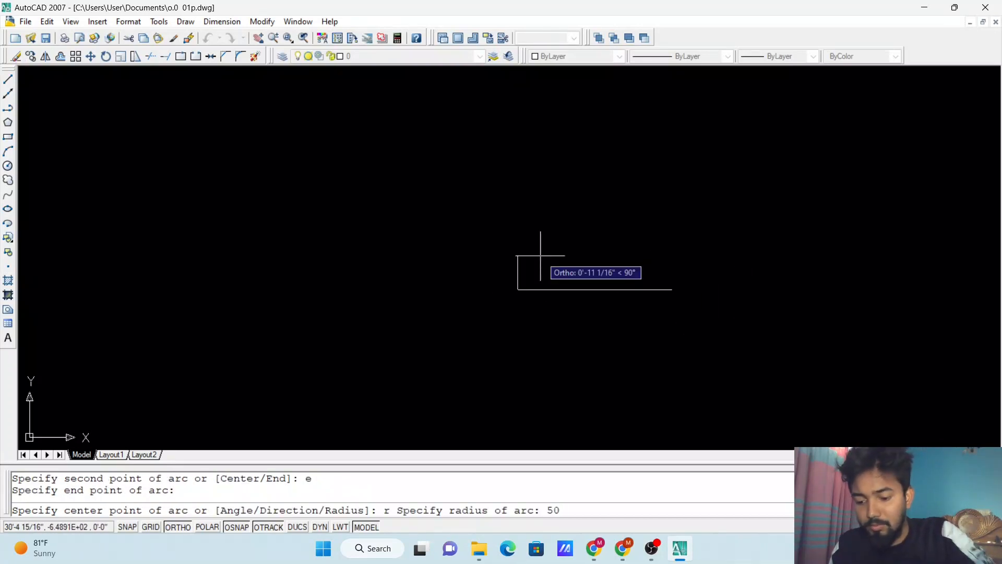
{"action": "type", "text": "50"}
{"action": "key", "text": "Return"}
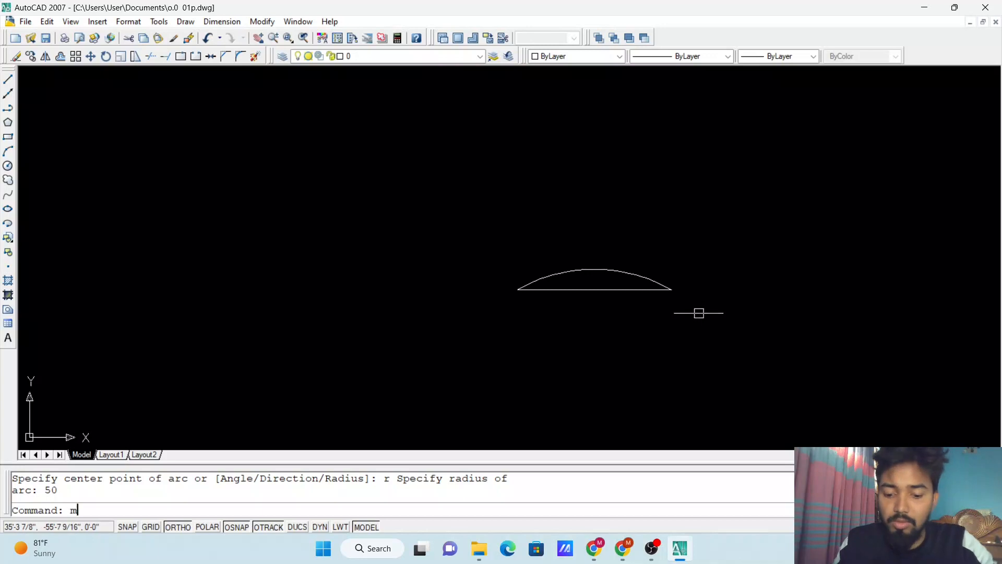
Step: Mirror the arc across the horizontal line, keeping the source arc, to form a petal shape
{"action": "type", "text": "mi"}
{"action": "key", "text": "Return"}
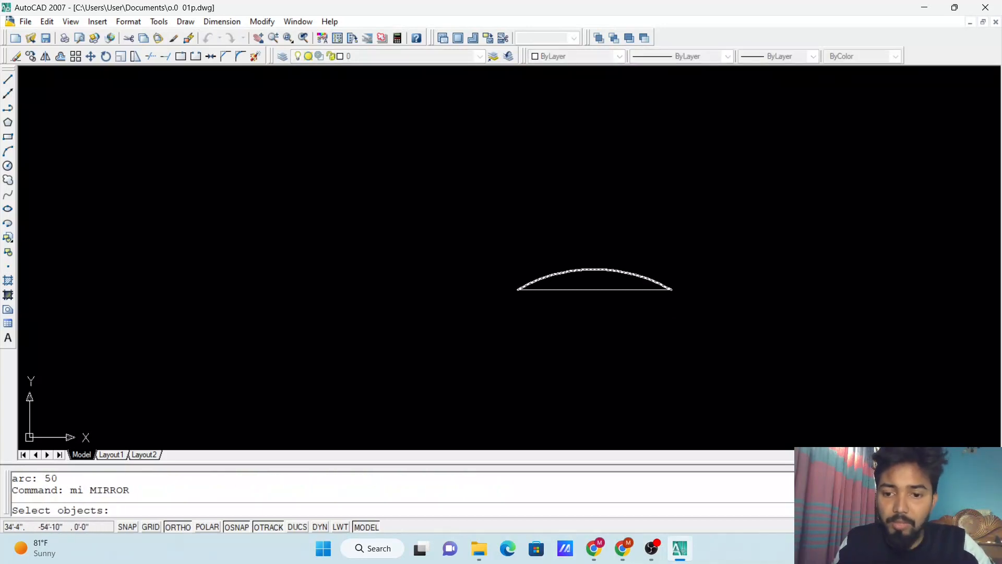
{"action": "left_click", "coordinate": [655, 277]}
{"action": "key", "text": "Return"}
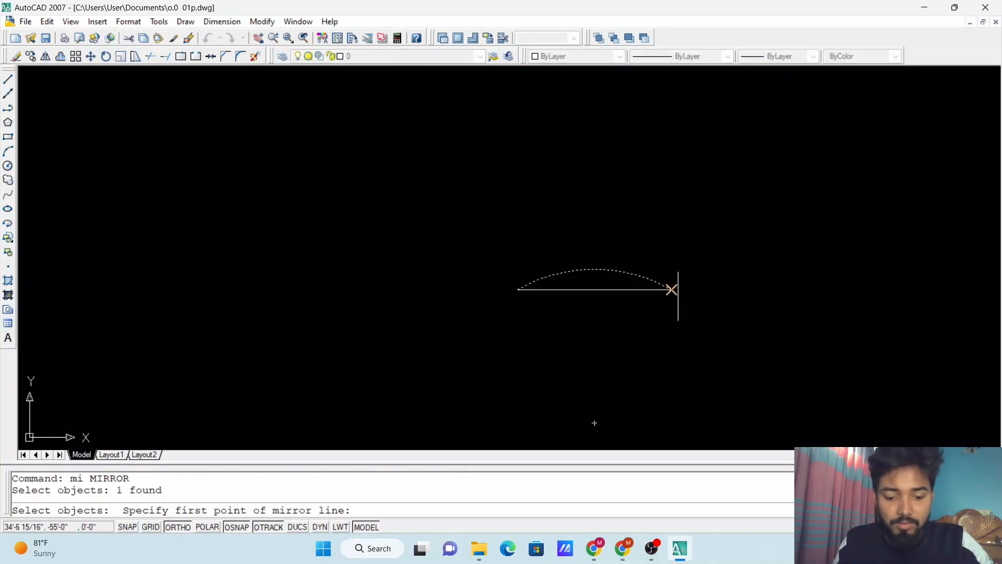
{"action": "left_click", "coordinate": [672, 290]}
{"action": "left_click", "coordinate": [517, 289]}
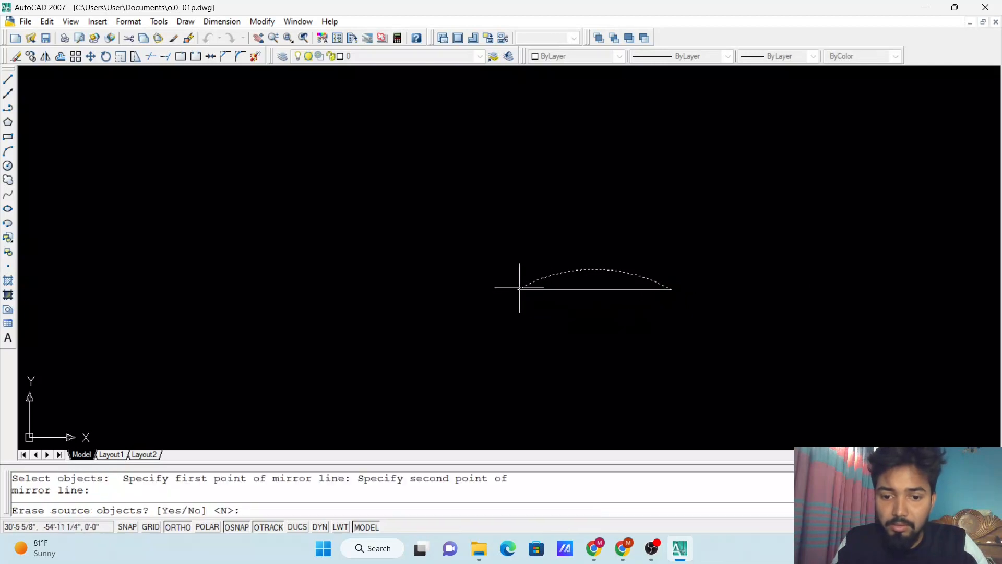
{"action": "key", "text": "Return"}
{"action": "left_click", "coordinate": [633, 309]}
{"action": "key", "text": "Escape"}
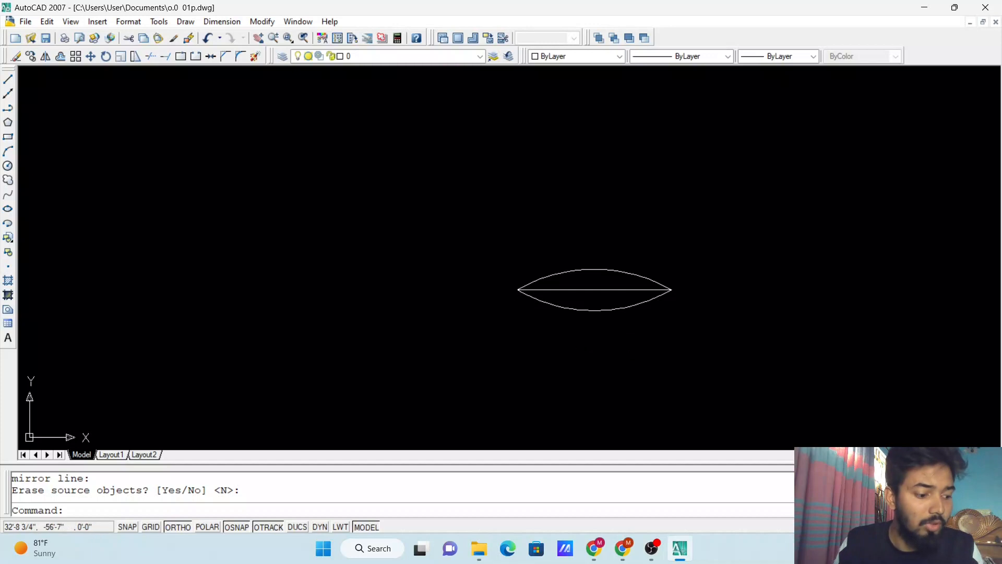
{"action": "type", "text": "c"}
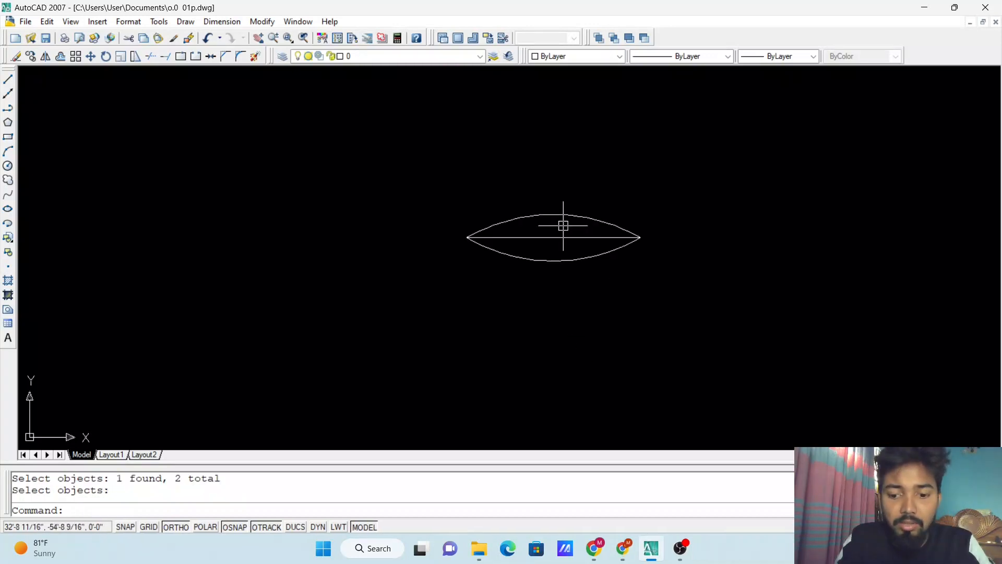
Step: Start a polar array and select the petal's lower and upper arcs as its objects
{"action": "type", "text": "ar"}
{"action": "key", "text": "Return"}
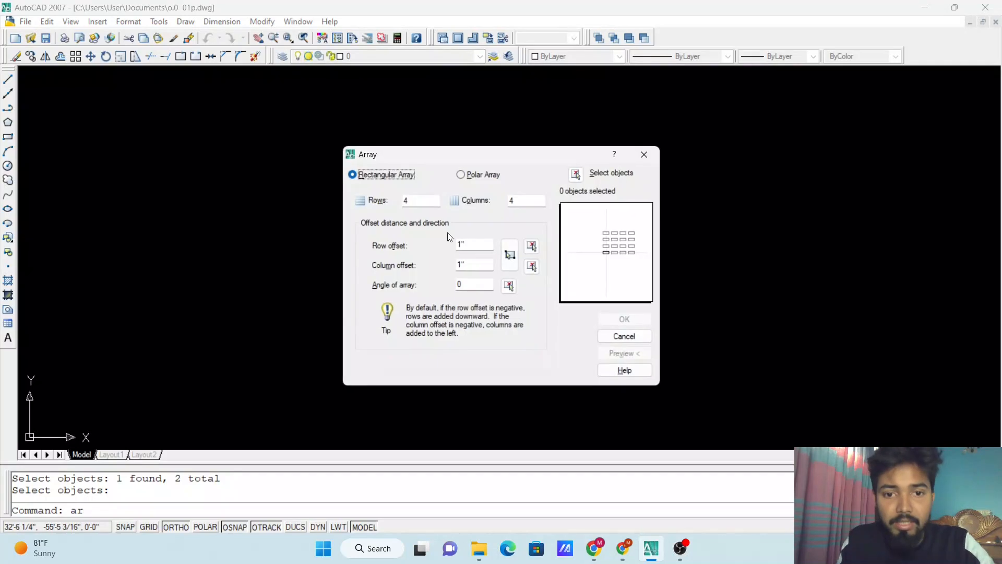
{"action": "left_click", "coordinate": [461, 175]}
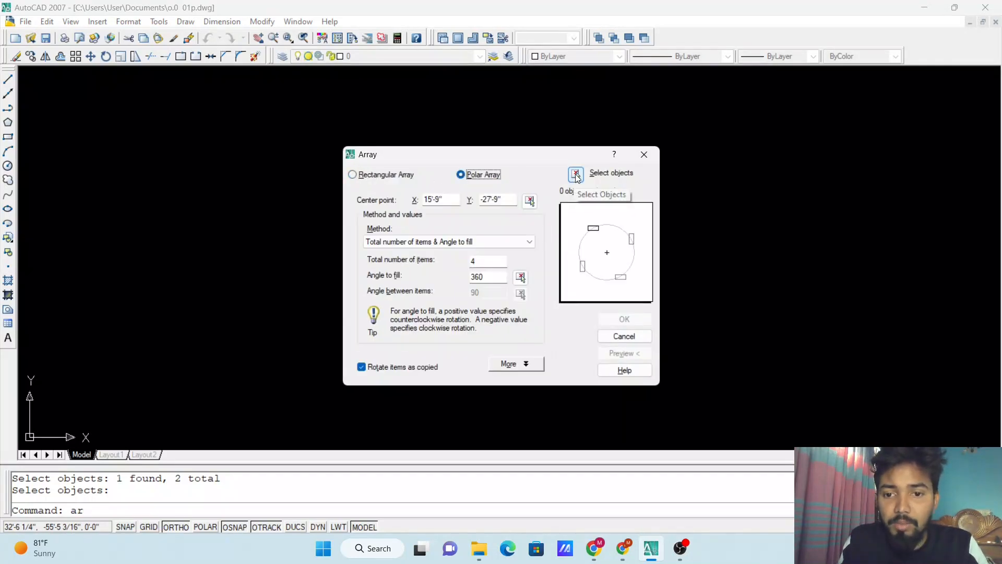
{"action": "left_click", "coordinate": [576, 174]}
{"action": "left_click", "coordinate": [562, 262]}
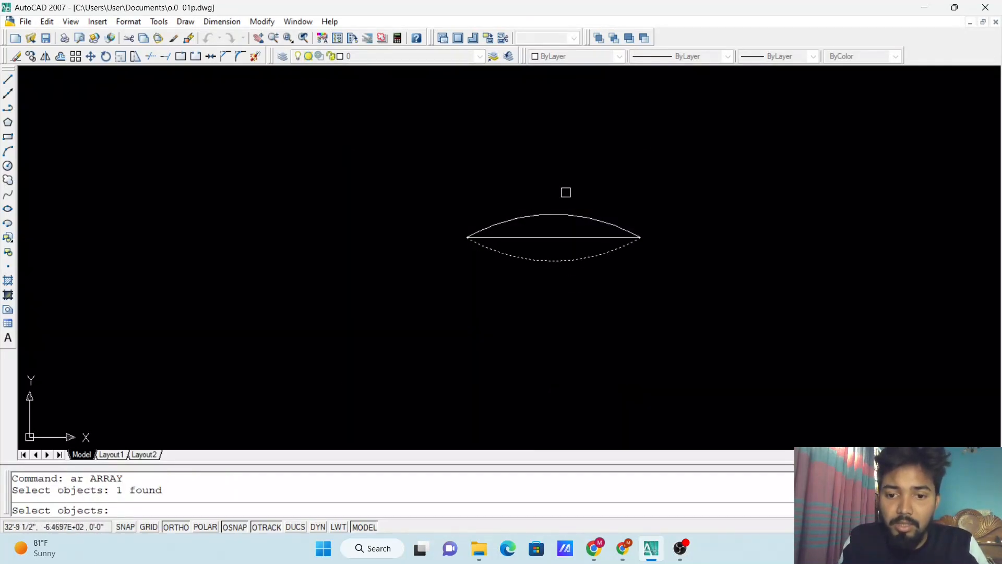
{"action": "left_click", "coordinate": [564, 214]}
{"action": "key", "text": "Return"}
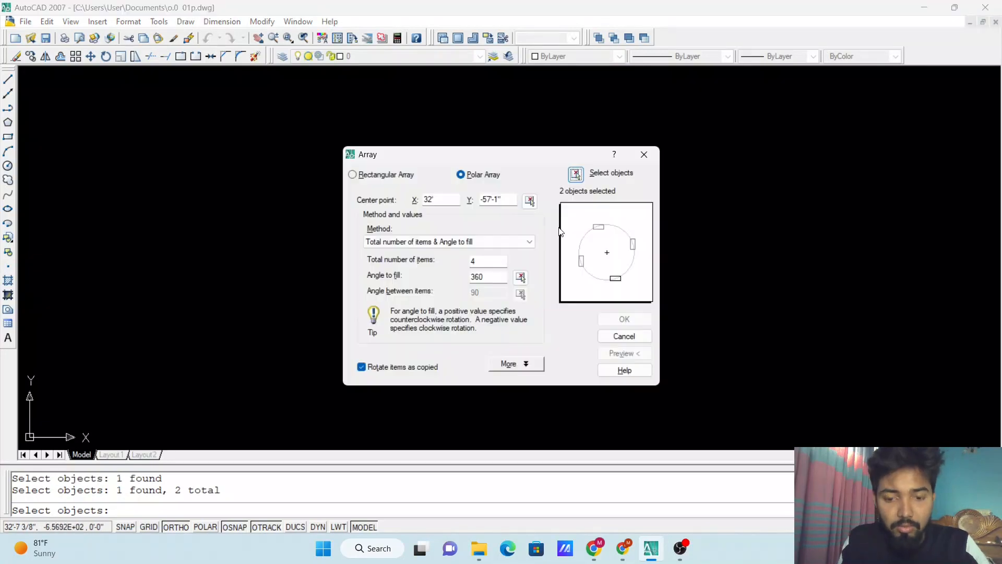
Step: Center the polar array on the petal's left tip, set 20 items over 360 degrees, preview it and accept
{"action": "left_click", "coordinate": [529, 200]}
{"action": "left_click", "coordinate": [468, 239]}
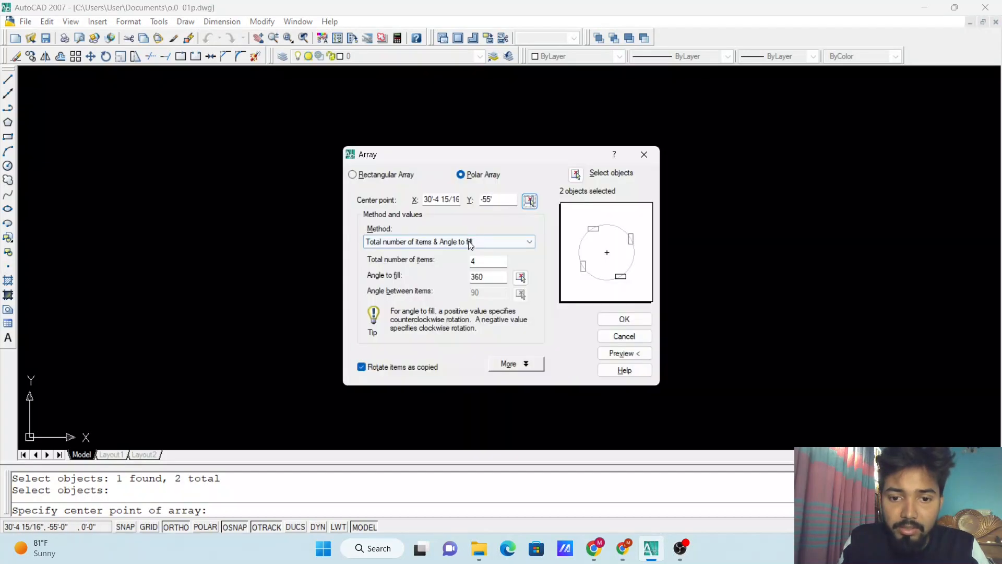
{"action": "double_click", "coordinate": [497, 263]}
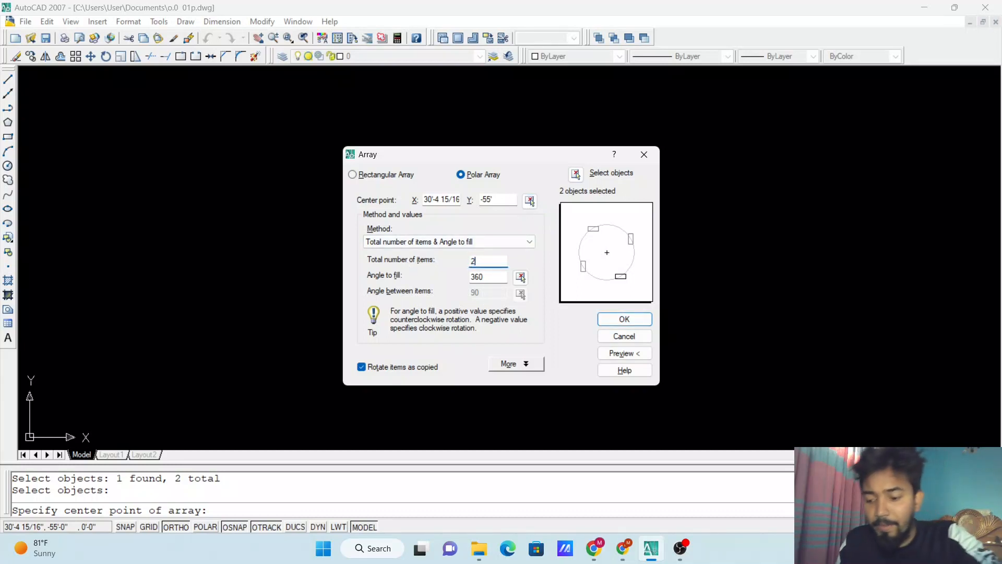
{"action": "left_click", "coordinate": [630, 352]}
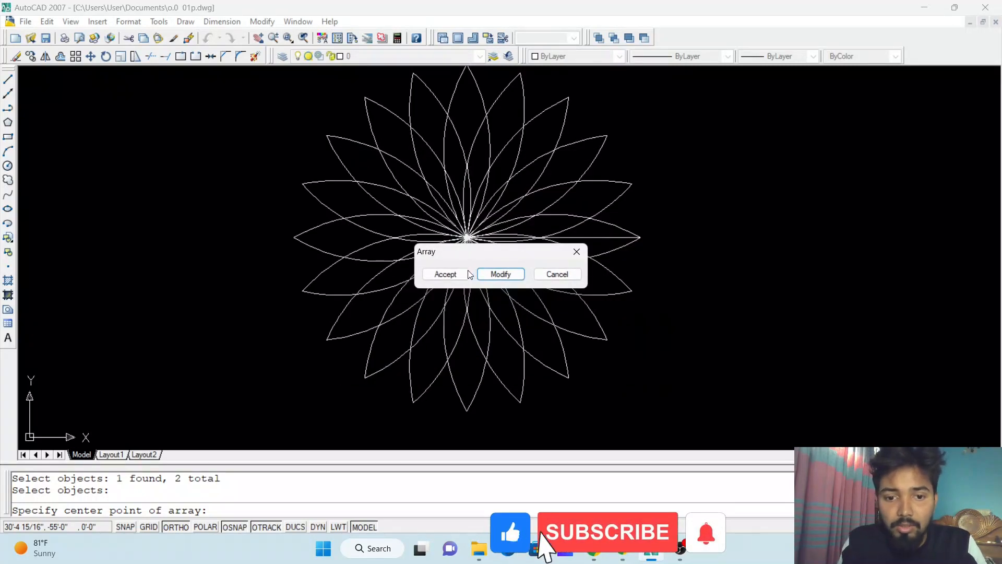
{"action": "left_click", "coordinate": [445, 274]}
{"action": "scroll", "coordinate": [508, 206], "scroll_direction": "down", "scroll_amount": 2}
{"action": "scroll", "coordinate": [507, 206], "scroll_direction": "up", "scroll_amount": 3}
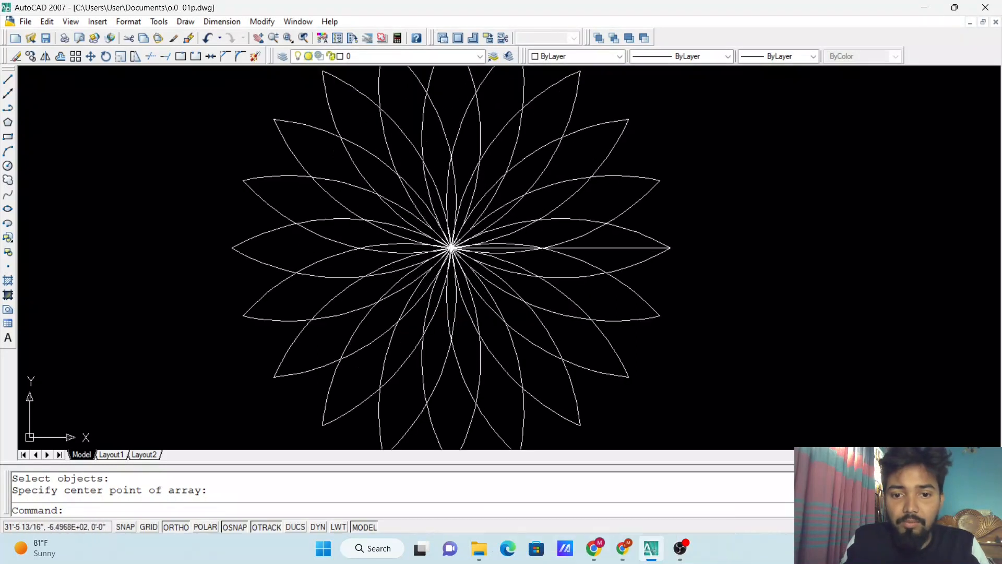
{"action": "scroll", "coordinate": [501, 235], "scroll_direction": "down", "scroll_amount": 2}
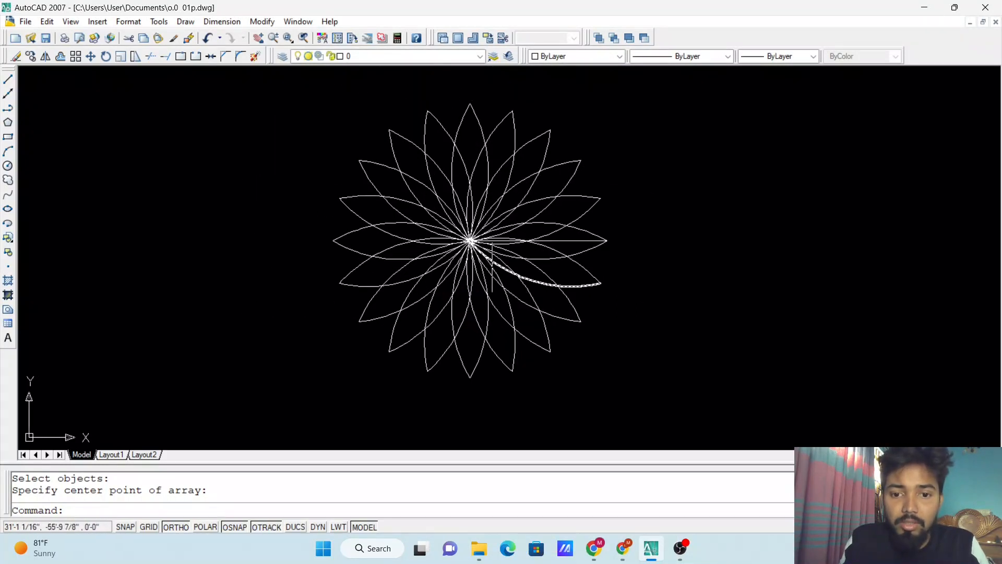